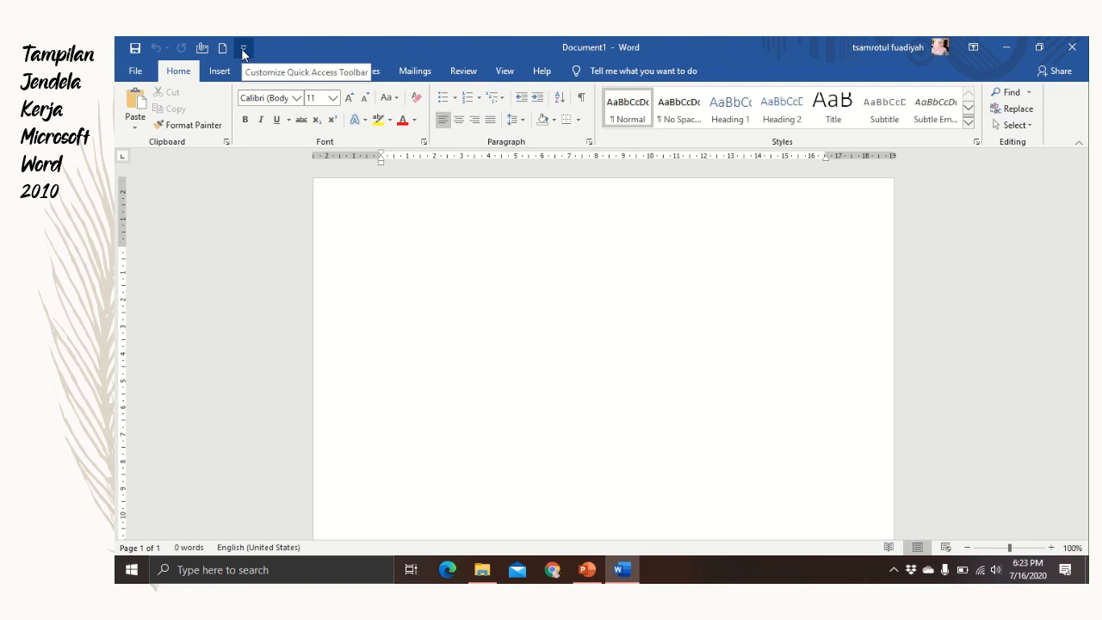
- Add the Open command to the Quick Access Toolbar
click(243, 49)
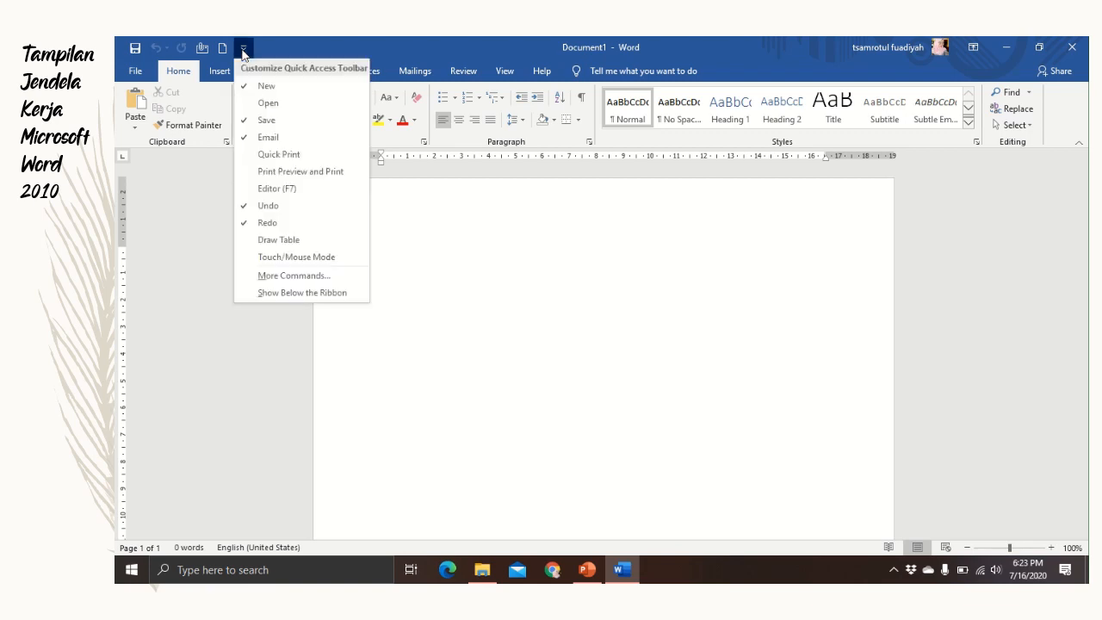
click(262, 102)
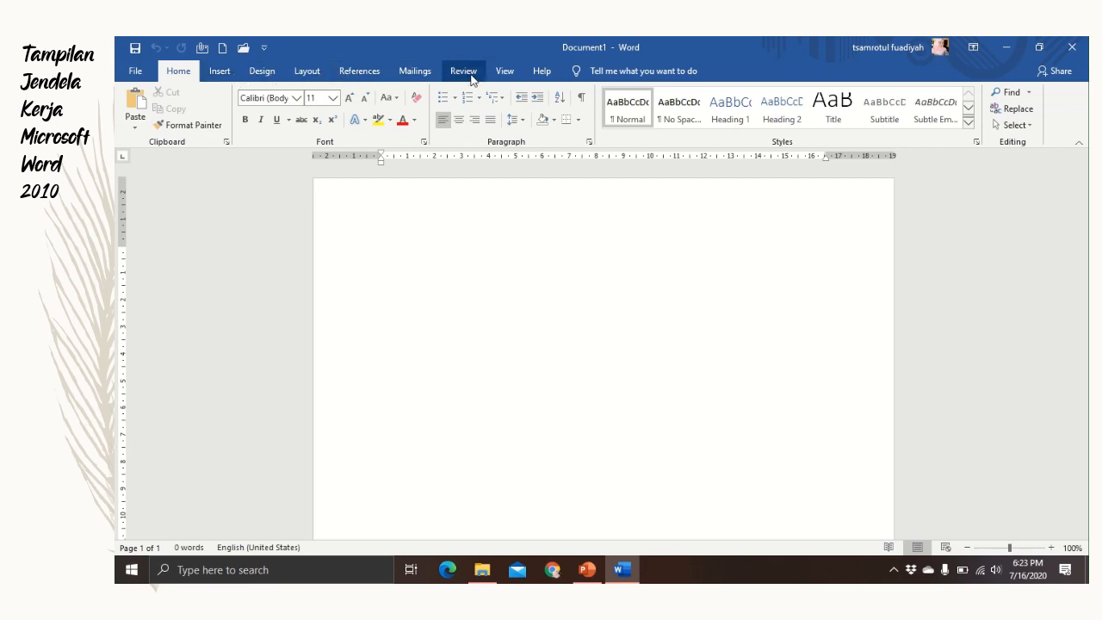
- Examine the Insert and Design command groups, and return to the Home commands
click(219, 72)
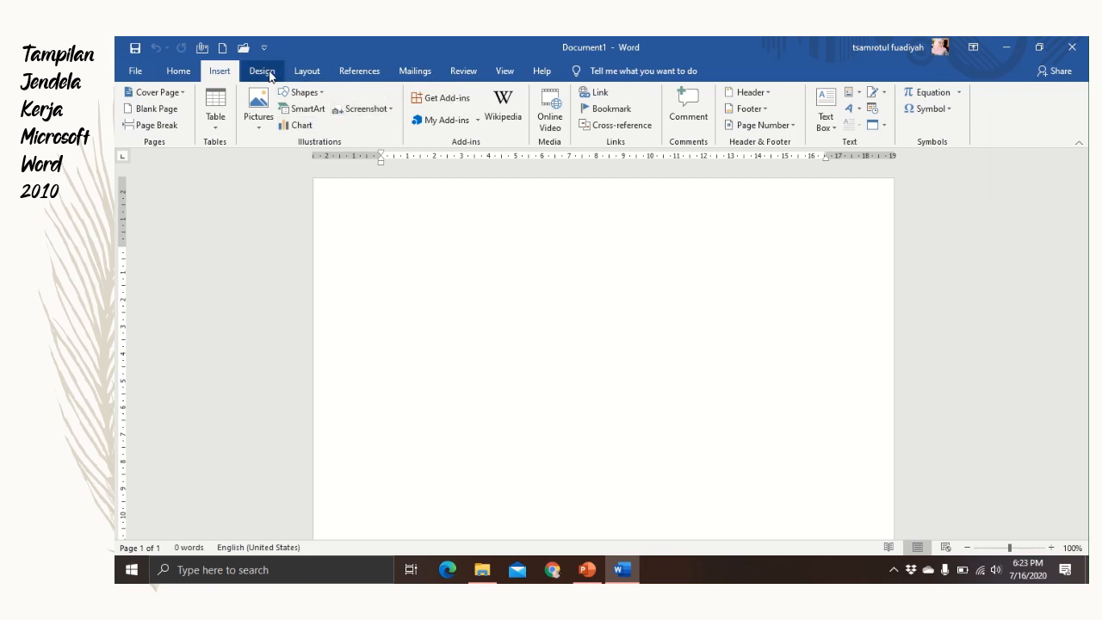
click(270, 72)
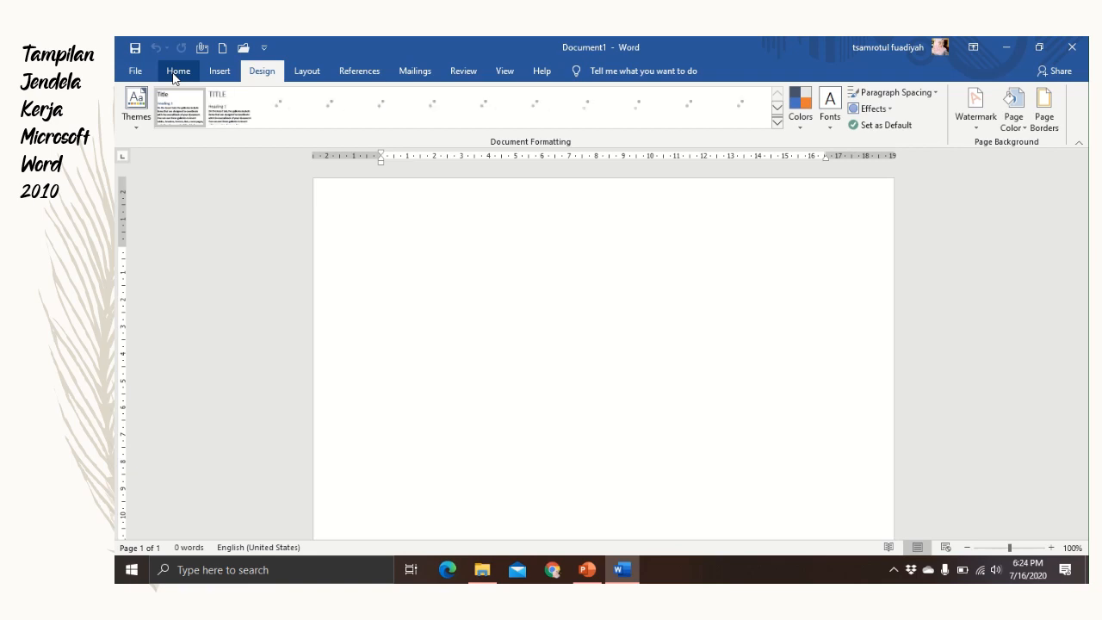
click(173, 76)
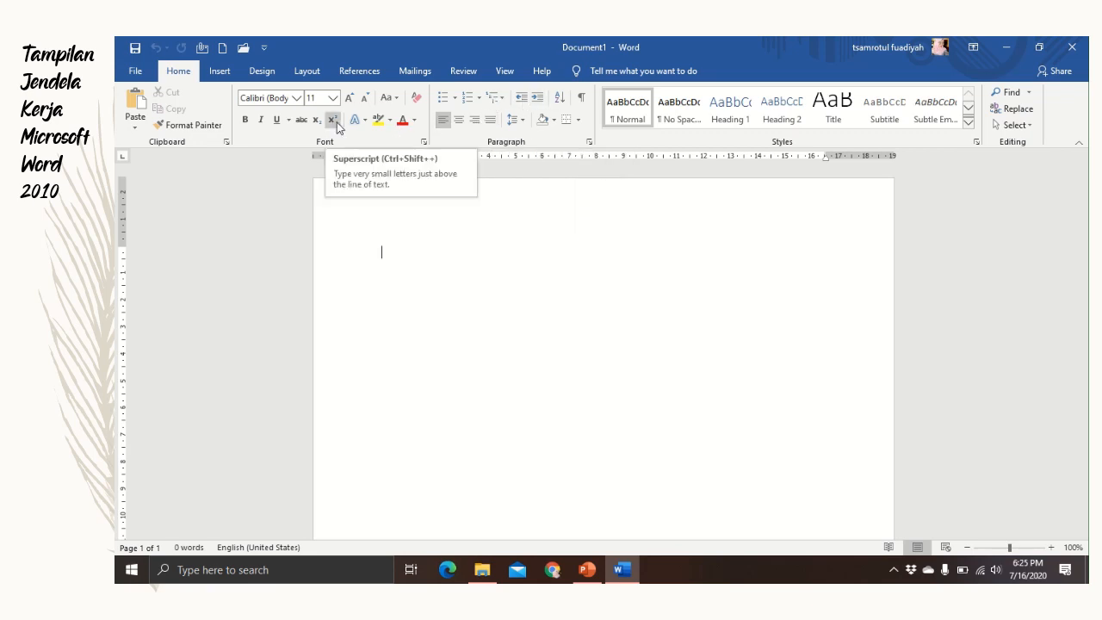
click(233, 76)
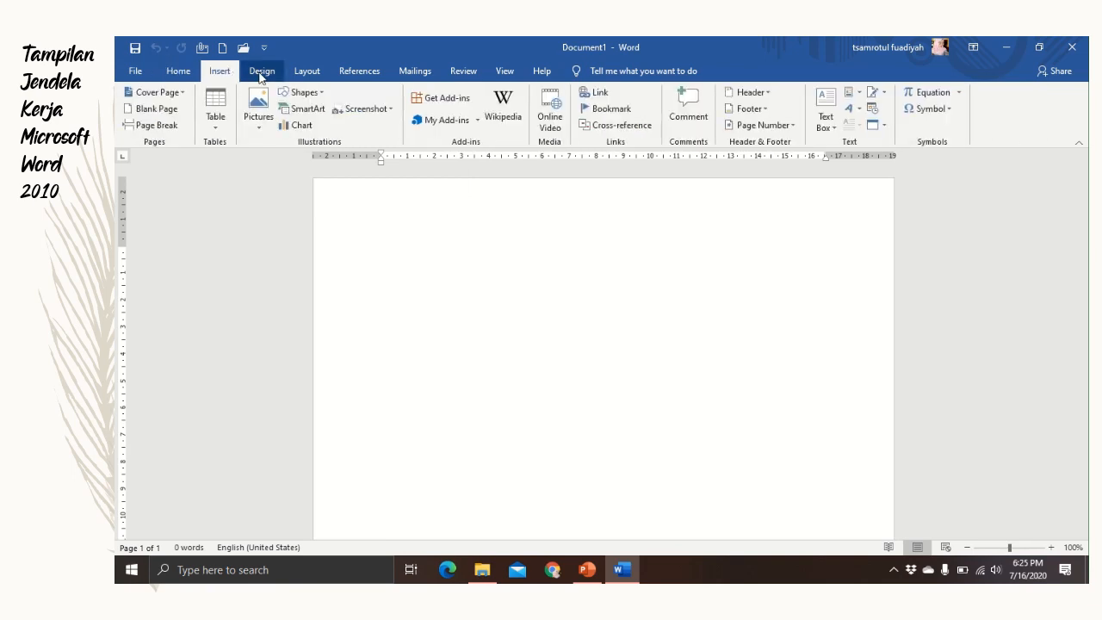
click(262, 76)
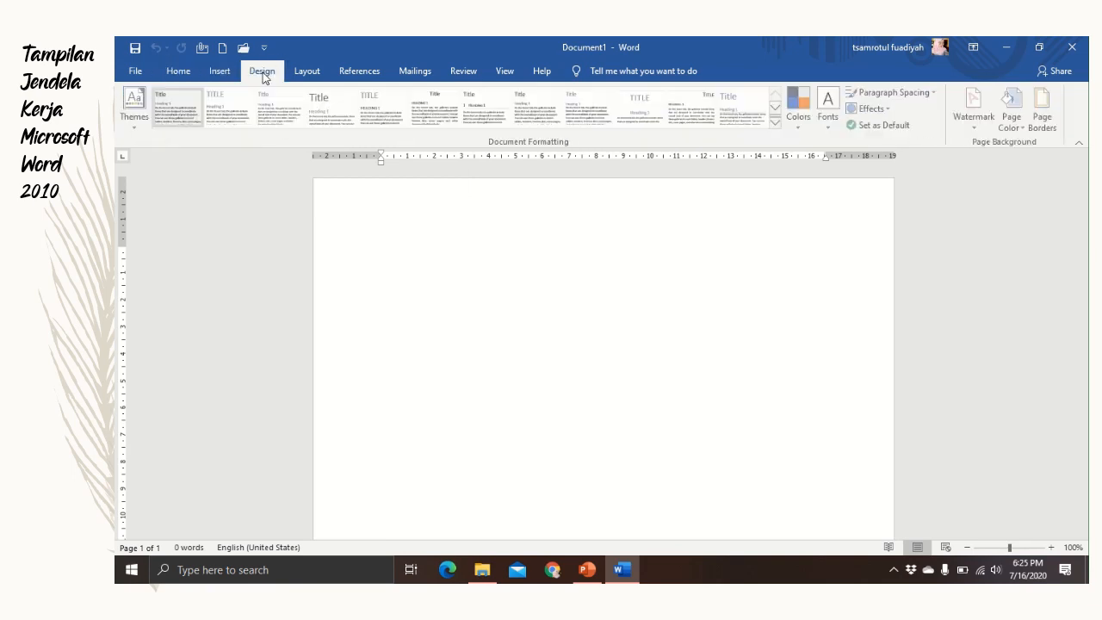
click(314, 76)
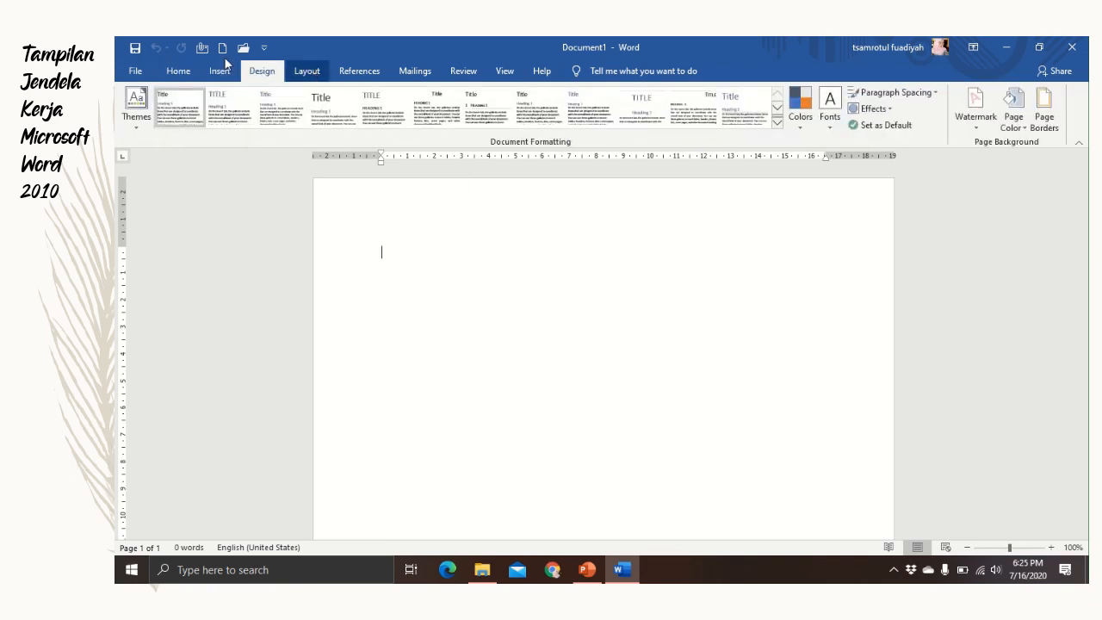
click(178, 73)
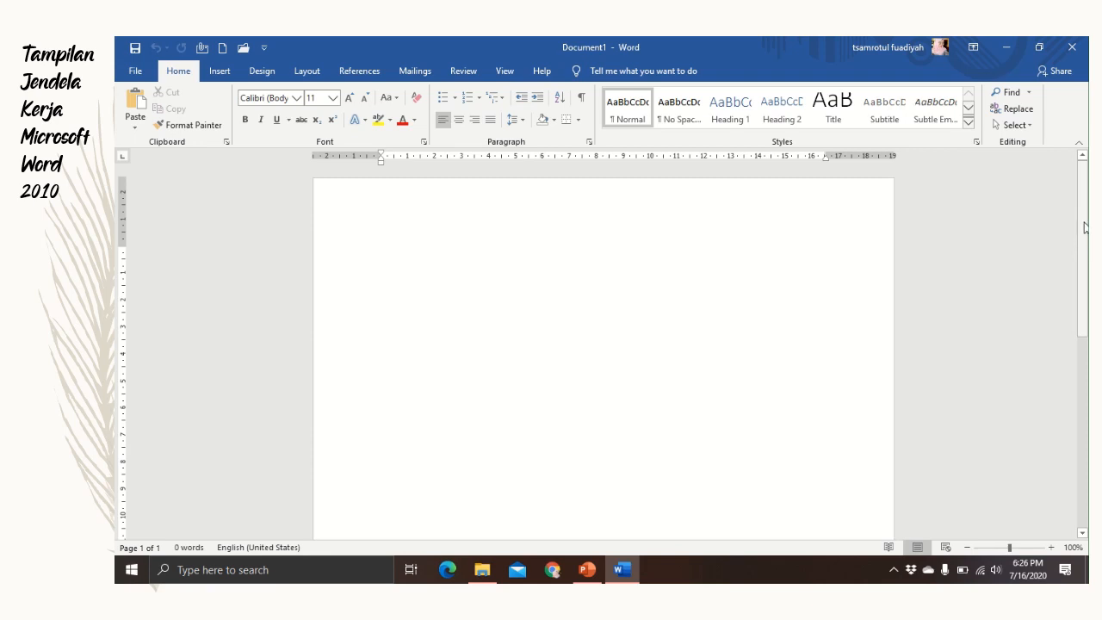
- Enlarge the blank page to 180%, scroll it sideways, and return it to 100% zoom
mouse_move(1082, 217)
mouse_down()
mouse_move(1086, 260)
mouse_move(1087, 176)
mouse_move(1086, 358)
mouse_move(1086, 216)
mouse_up()
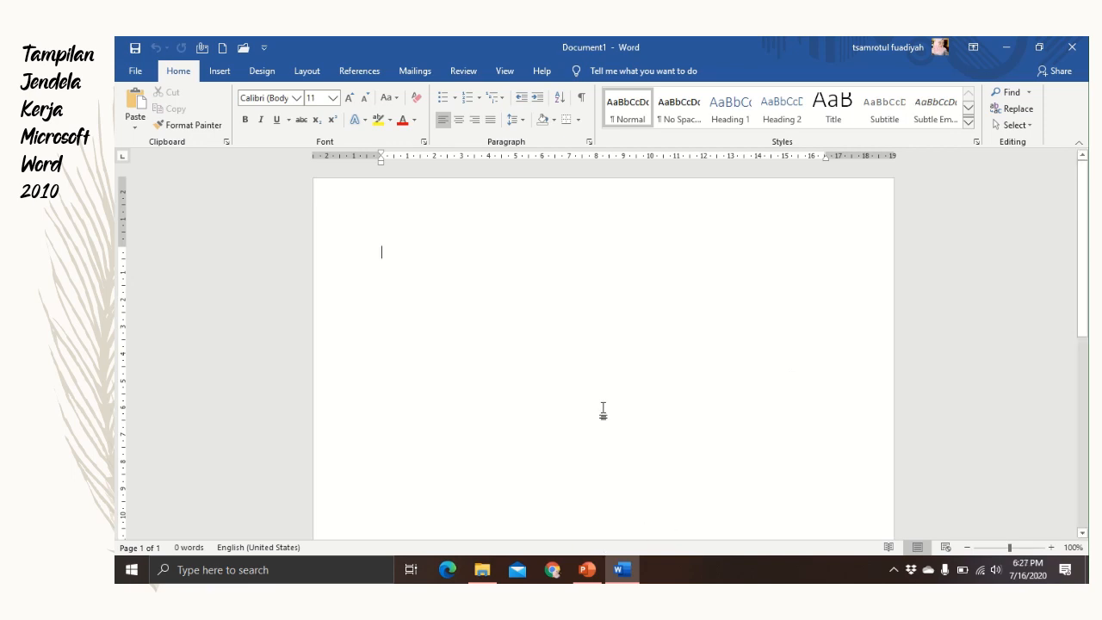
scroll(602, 411, up, 7)
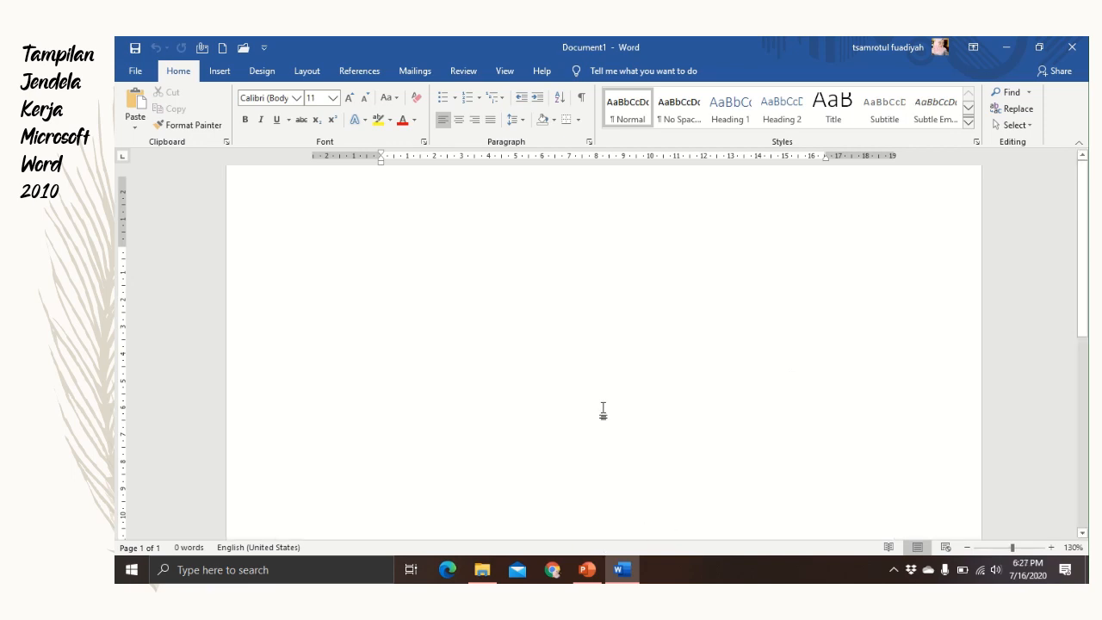
scroll(602, 410, up, 1)
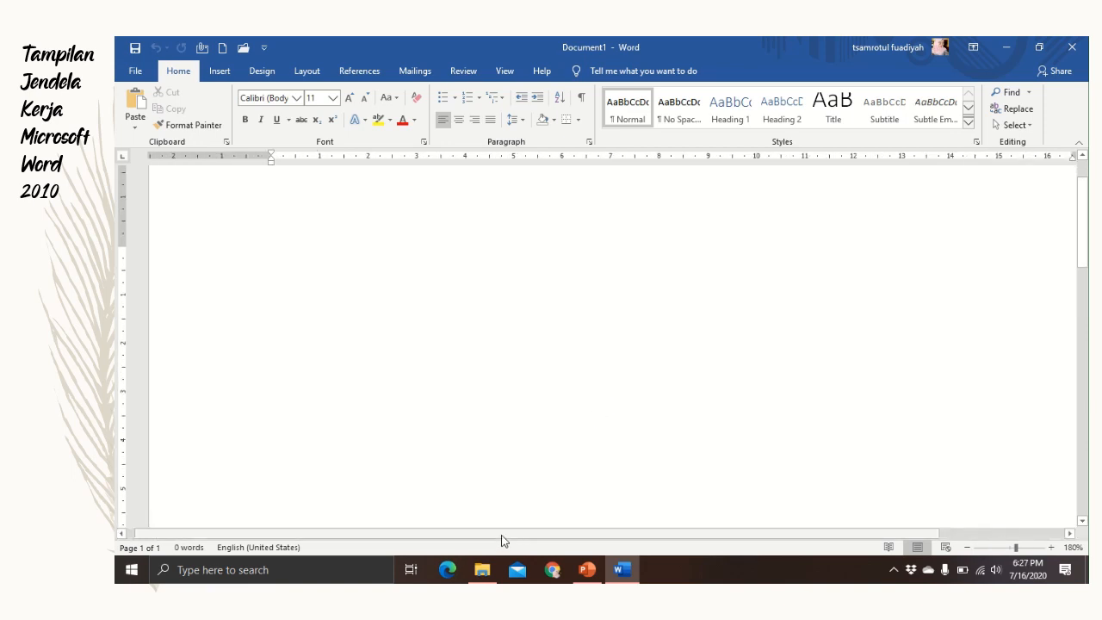
drag(502, 533, 594, 527)
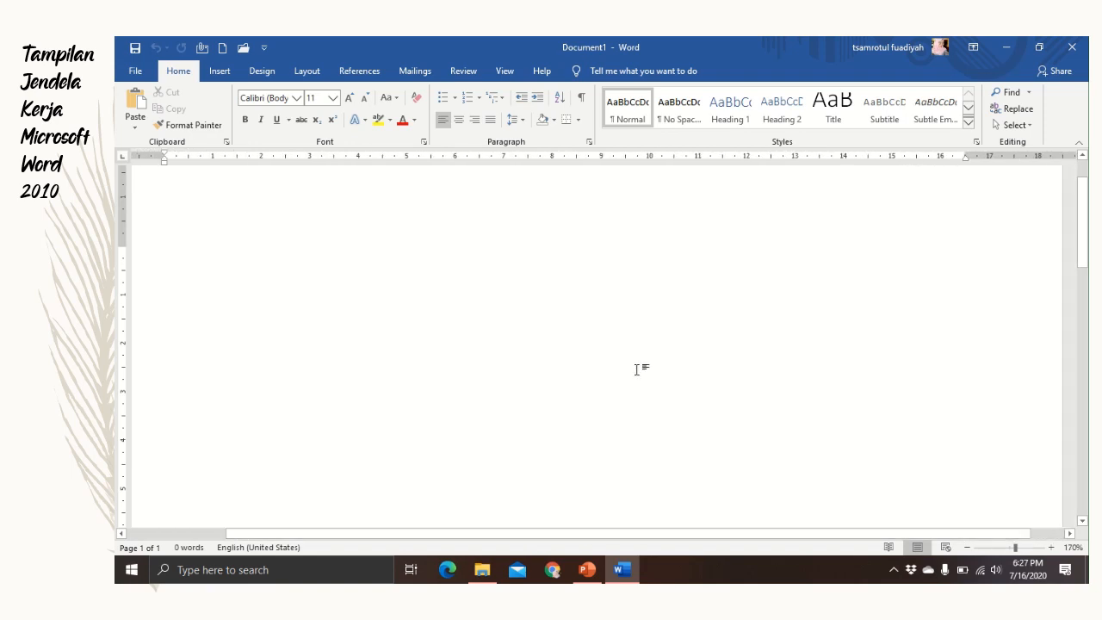
scroll(637, 369, down, 6)
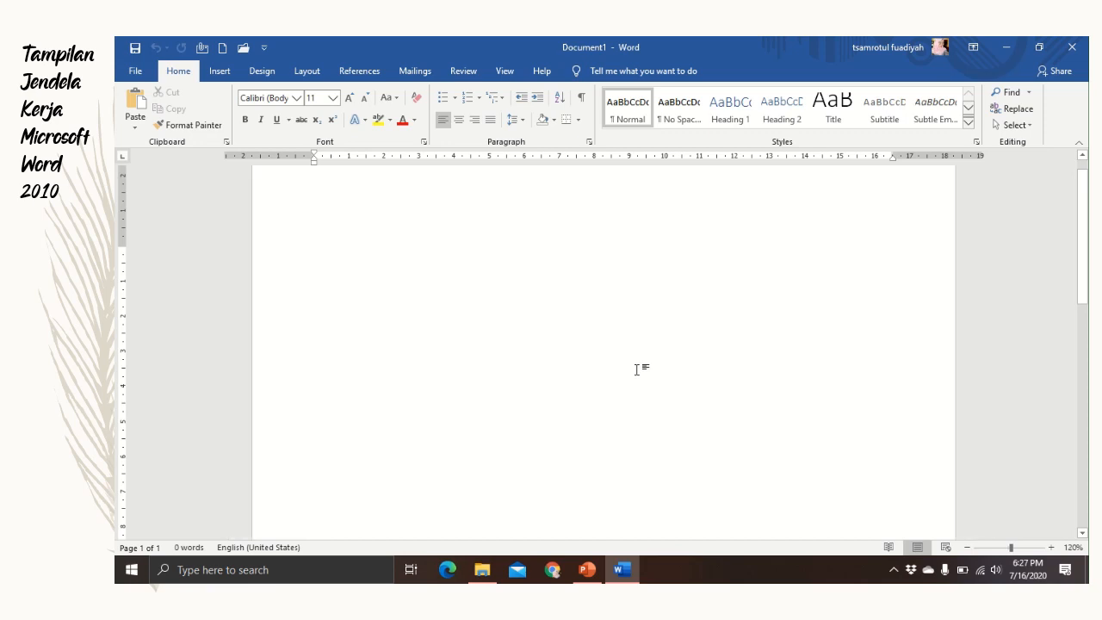
scroll(636, 368, down, 2)
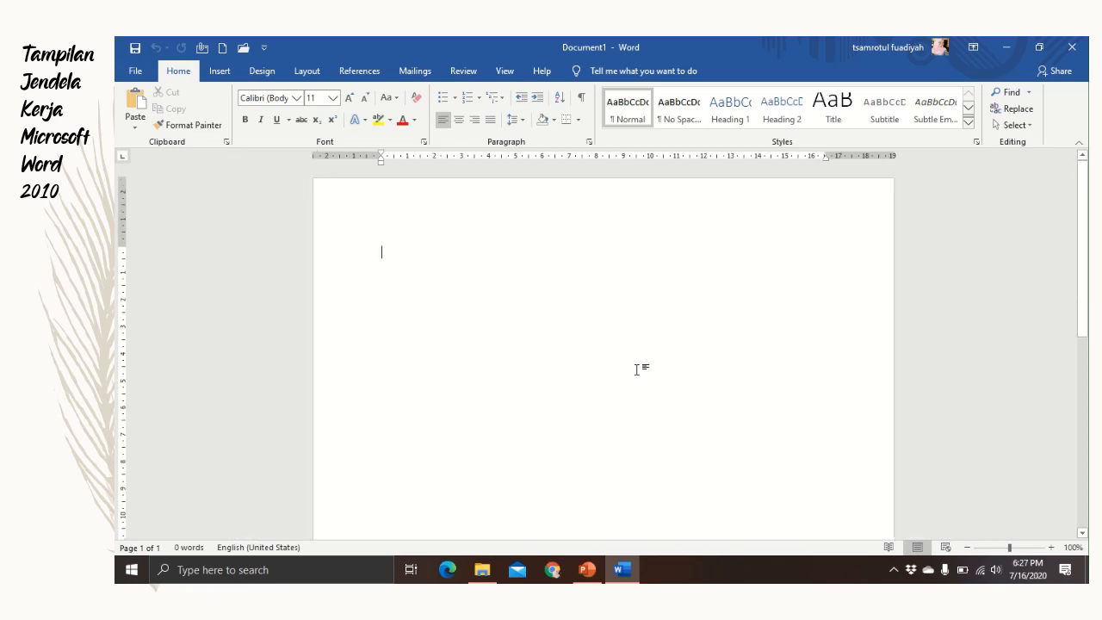
scroll(637, 368, up, 2)
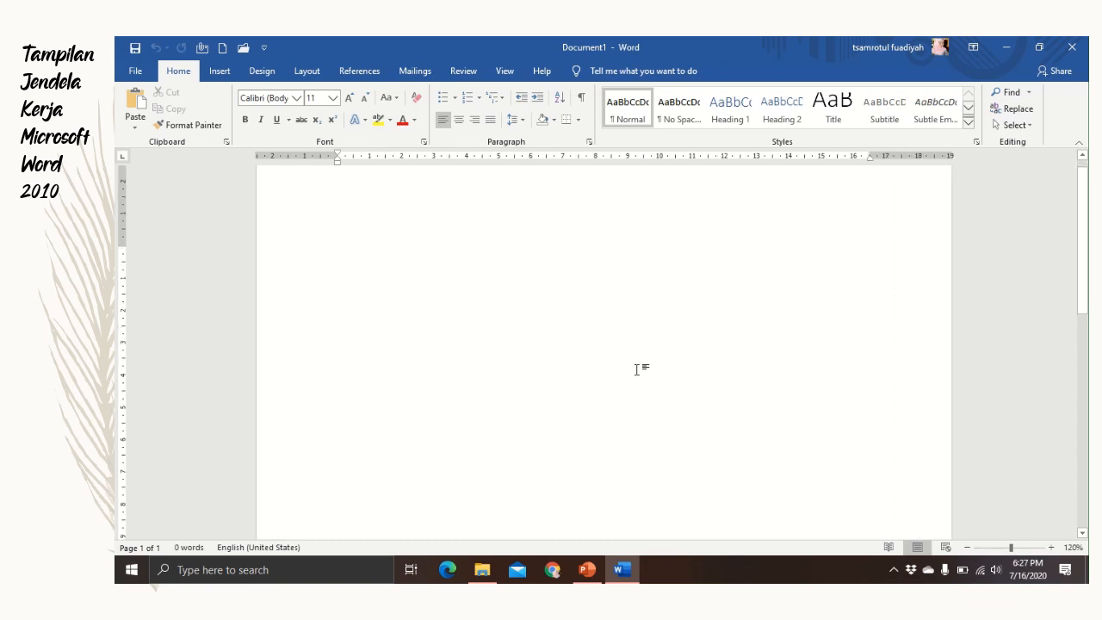
scroll(637, 368, down, 2)
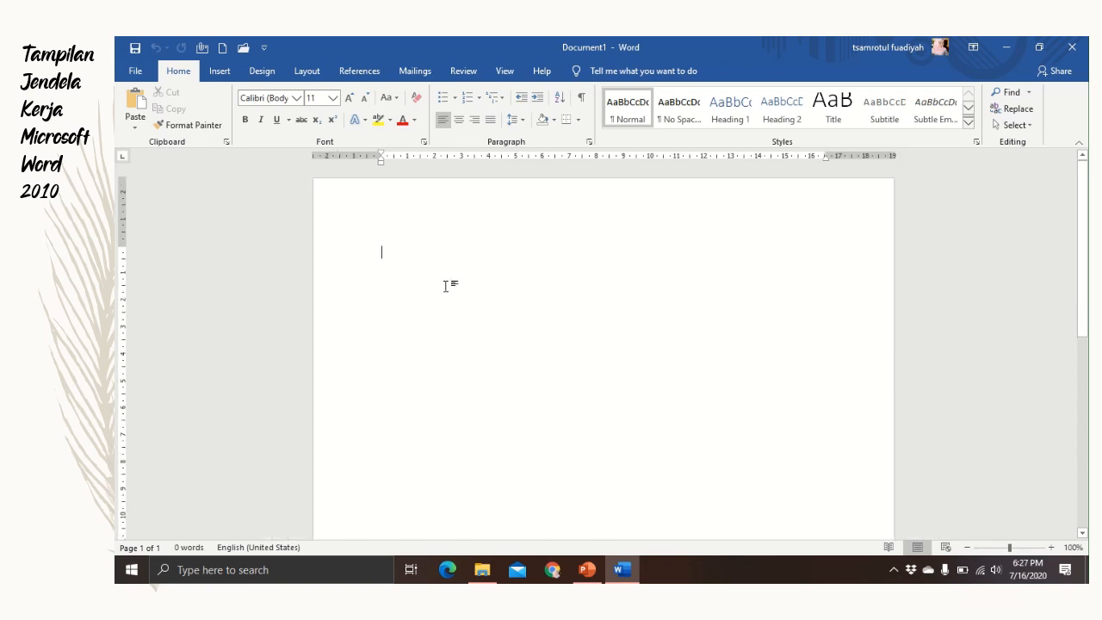
- Enter the text "TIK KELAS 4" on the first line of the document
text(T)
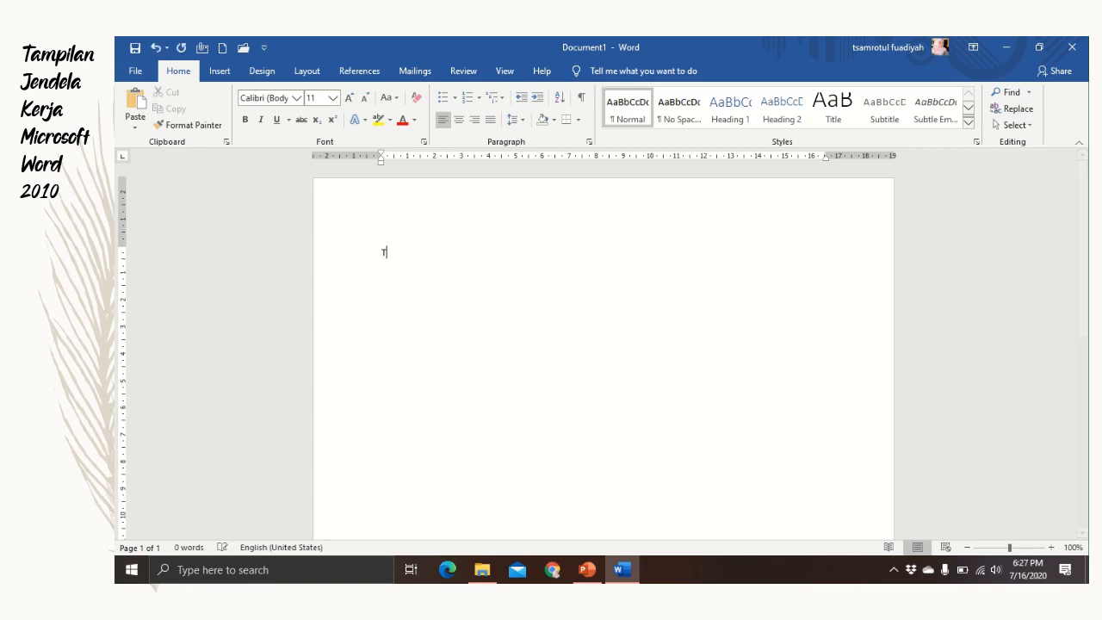
text(IK KELAS 4)
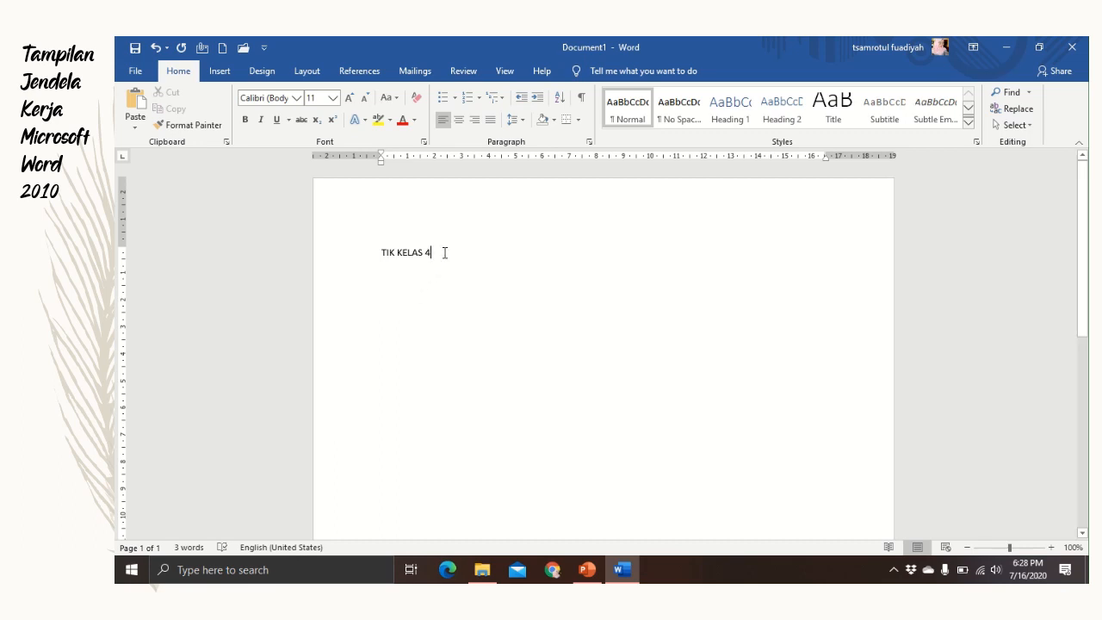
- Check the word count of the whole "TIK KELAS 4" line and of its individual words by selecting them
drag(444, 252, 383, 259)
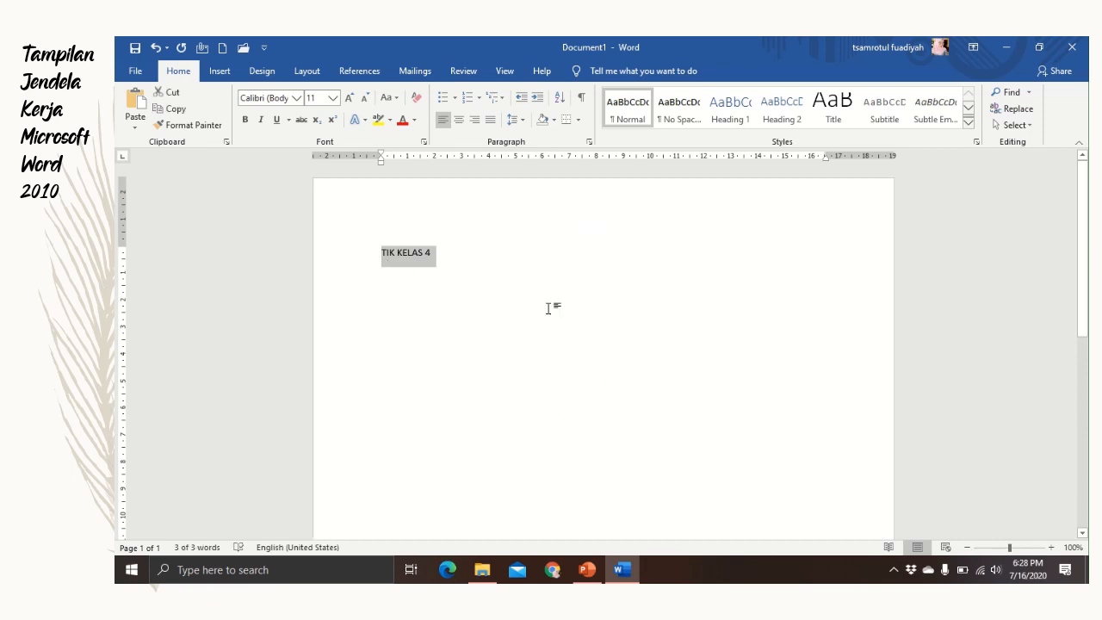
click(434, 252)
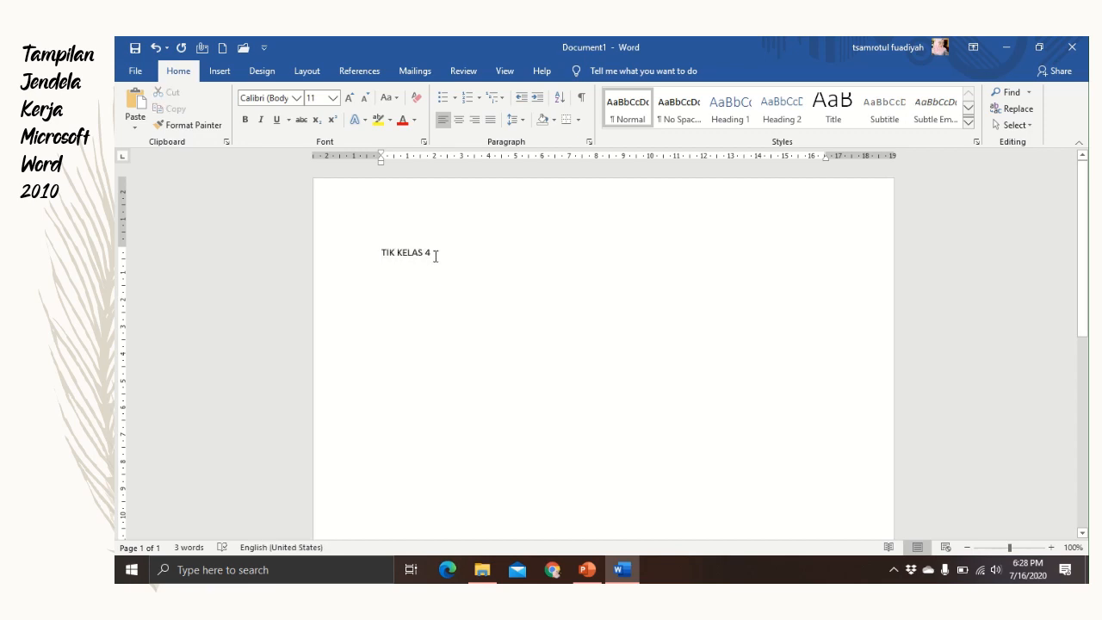
double_click(422, 252)
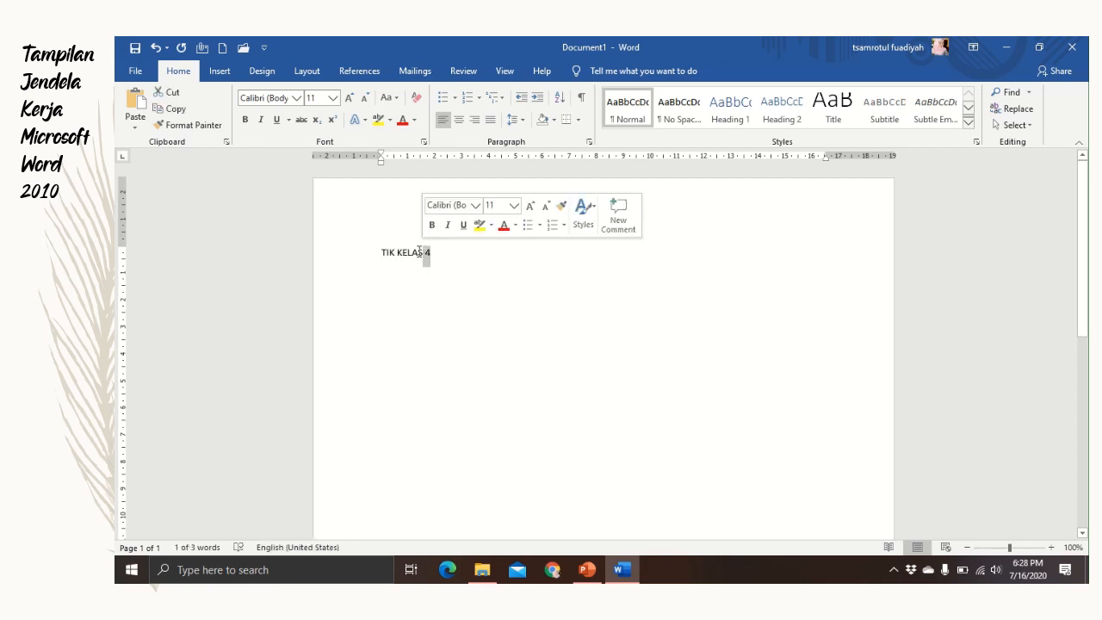
click(422, 252)
double_click(423, 252)
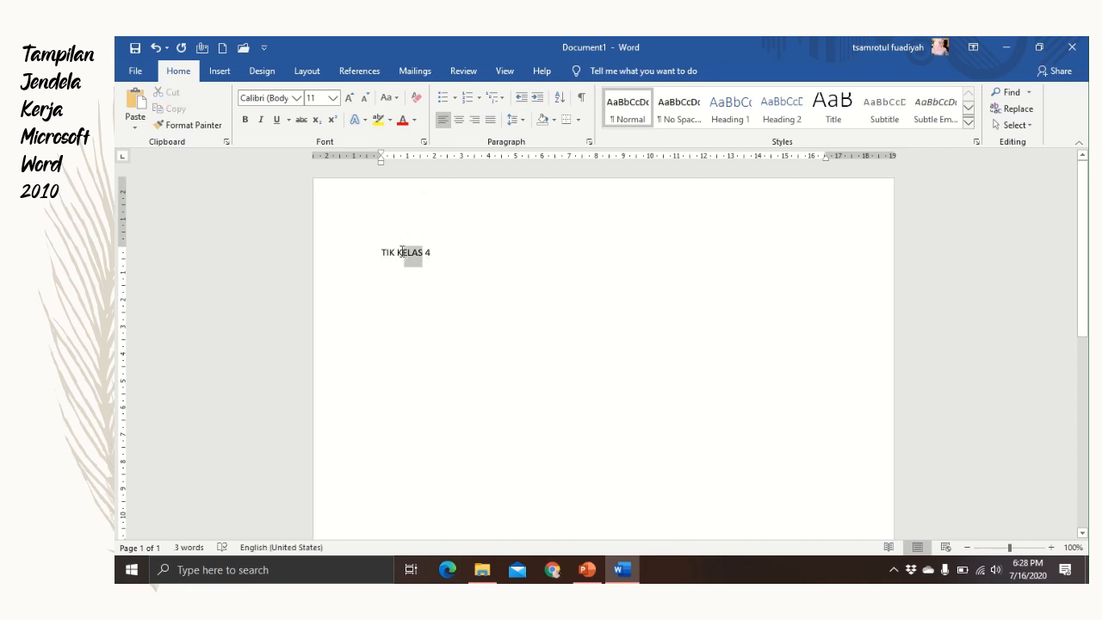
drag(393, 252, 375, 257)
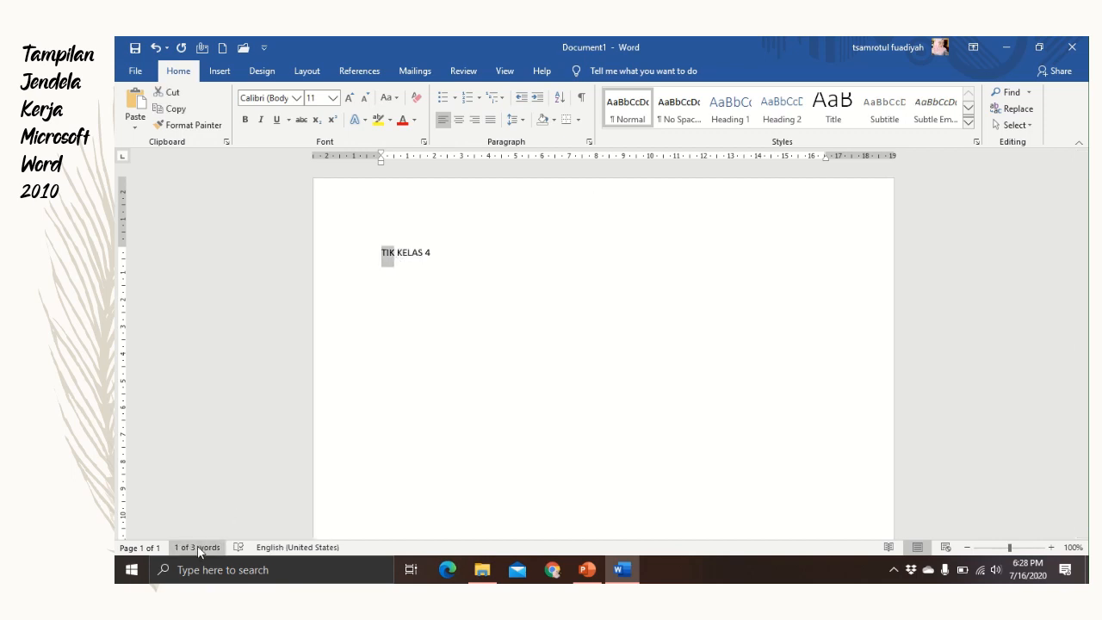
click(387, 343)
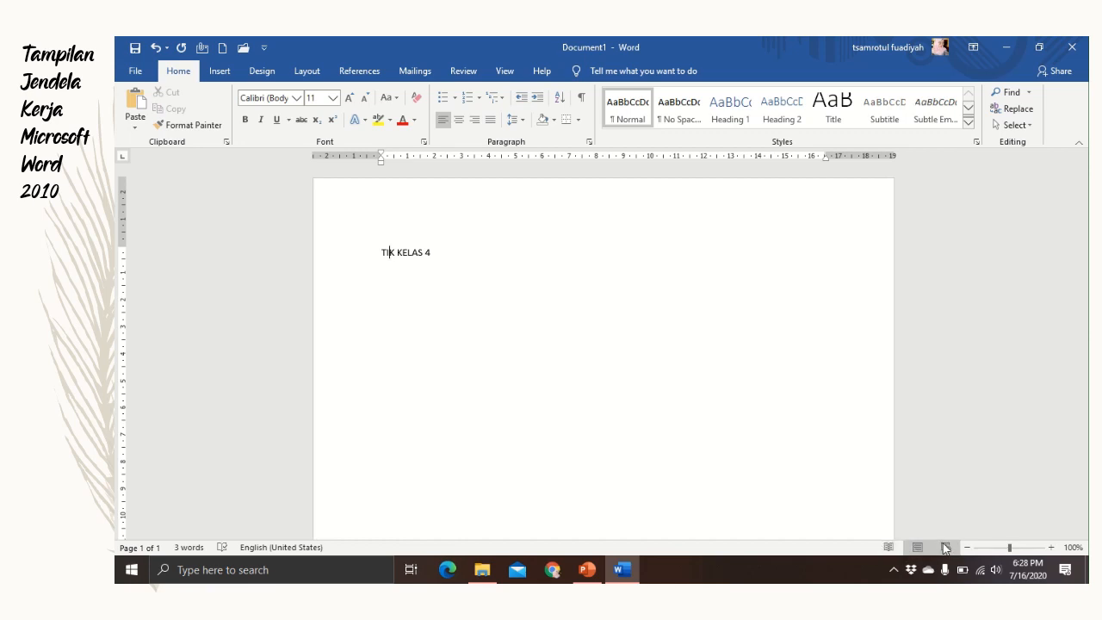
- View the document in Read Mode and Web Layout, returning to Print Layout after each
click(891, 549)
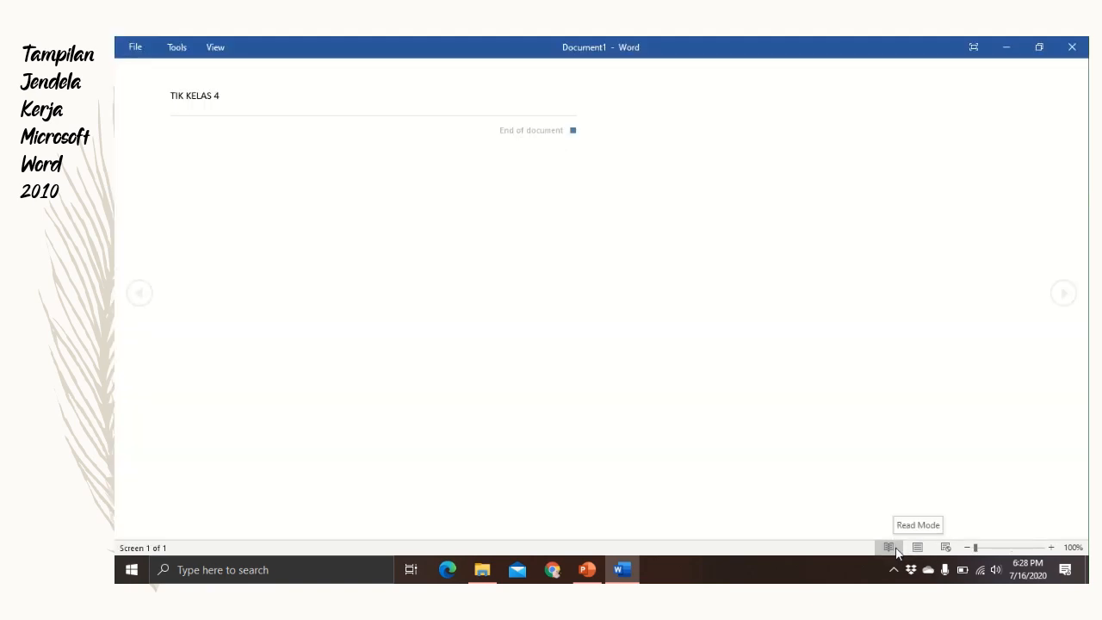
click(919, 549)
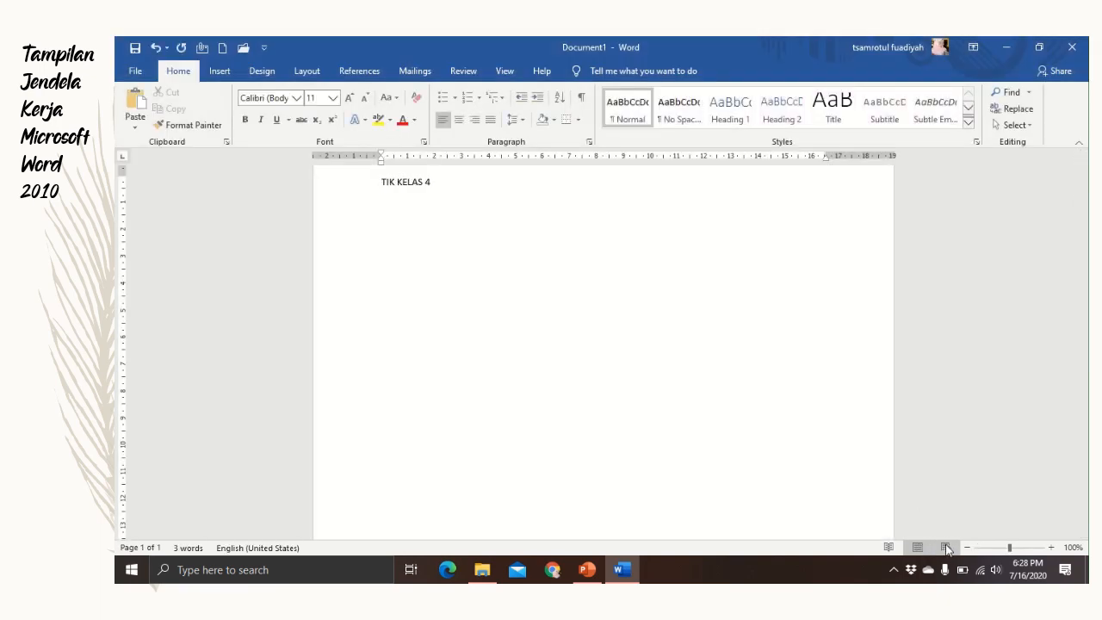
click(946, 549)
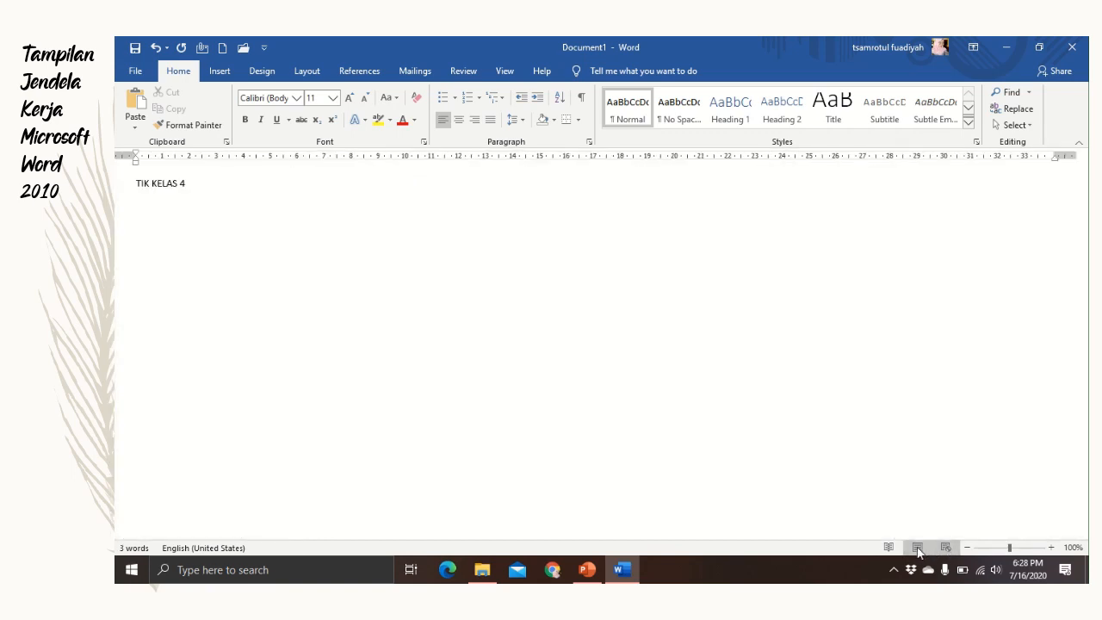
click(917, 547)
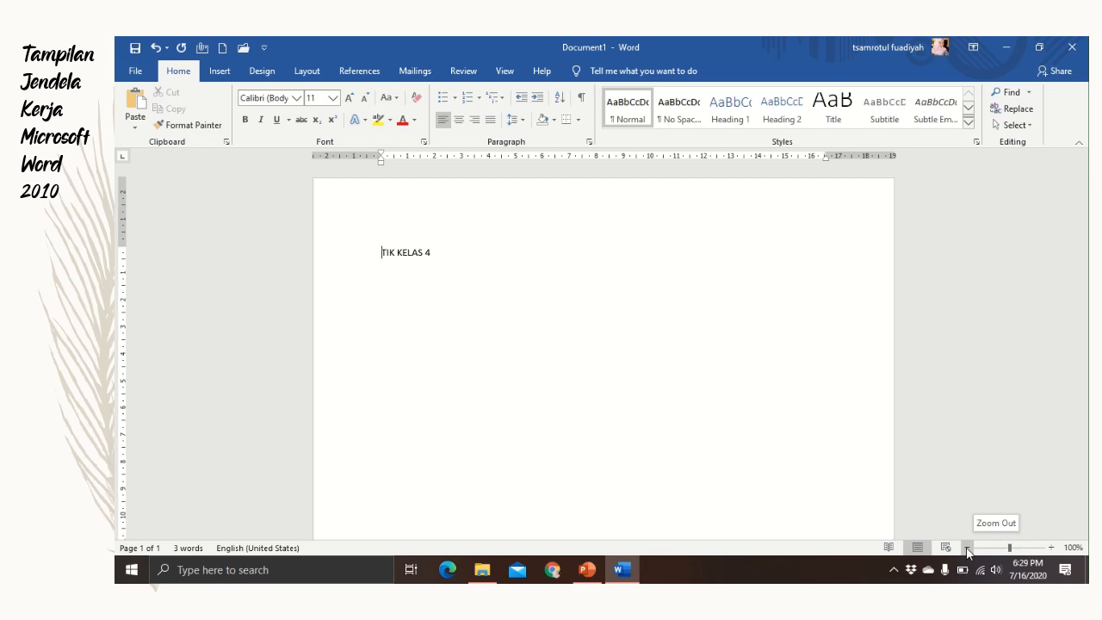
- Zoom the document out to 70% and back in to 110%
click(967, 547)
click(967, 548)
click(966, 547)
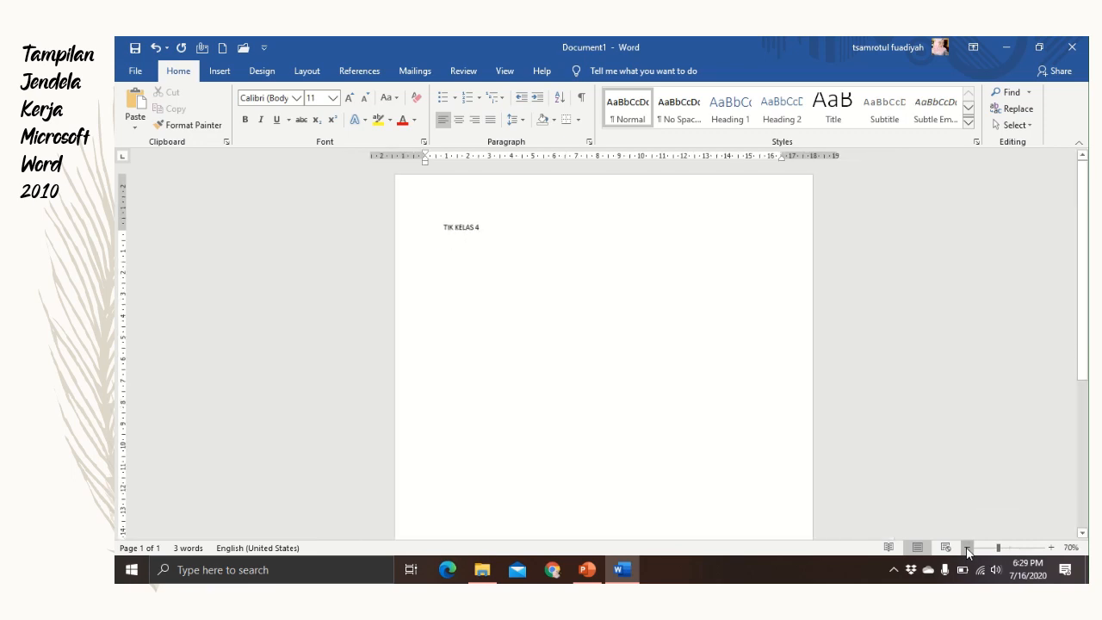
click(1050, 547)
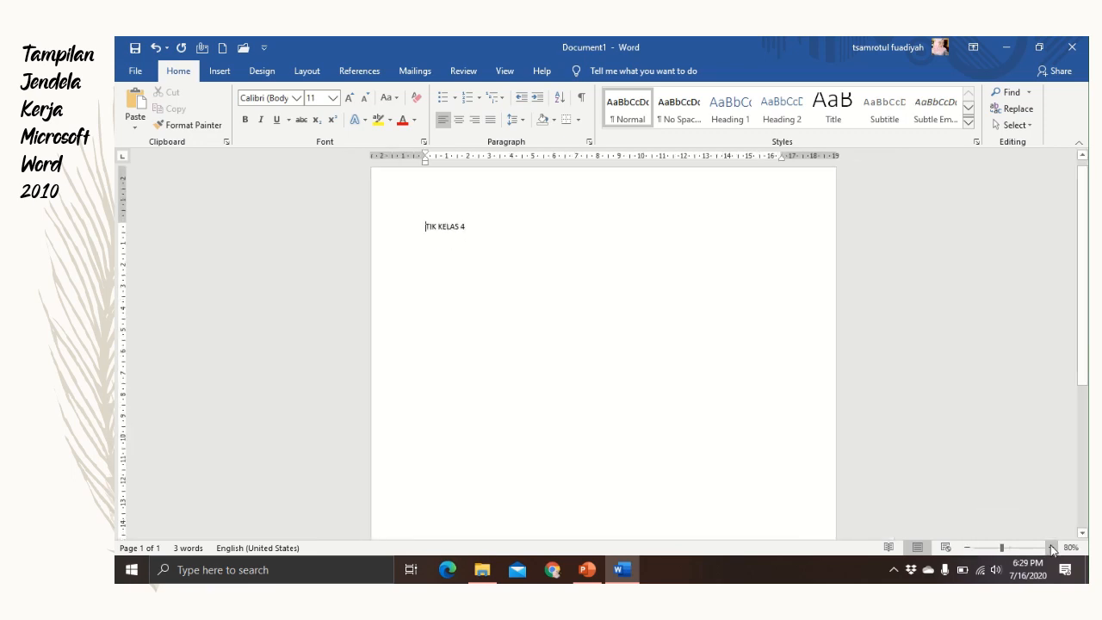
click(1050, 547)
click(1050, 547)
click(1050, 547)
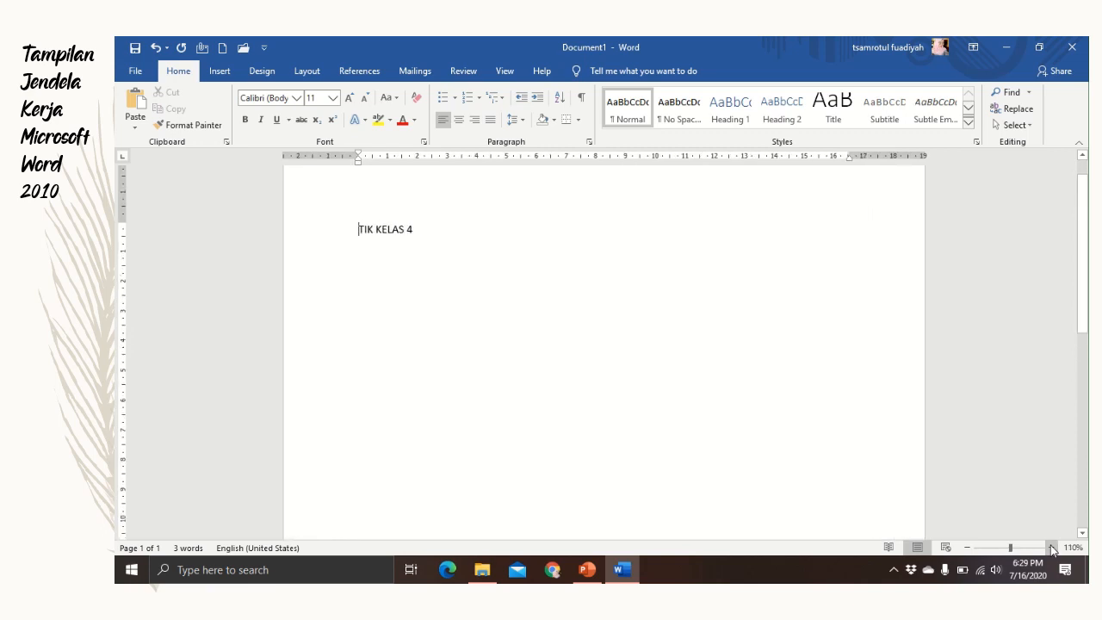